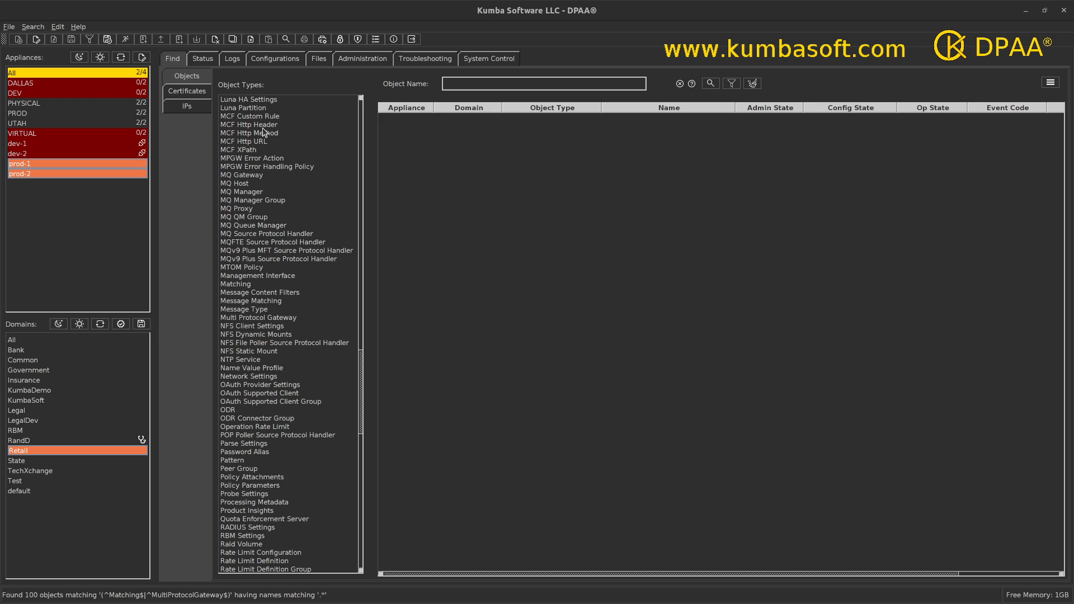
Find all Matching and Multi Protocol Gateway objects in the Retail domain of prod-1 and prod-2.
click(245, 285)
ctrl+click(257, 319)
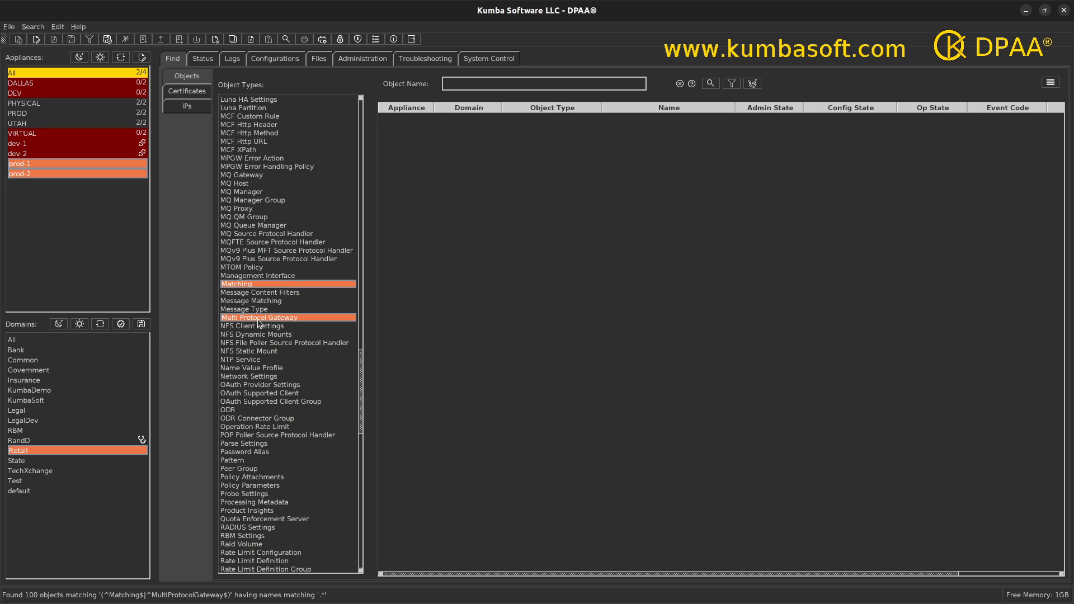
click(711, 84)
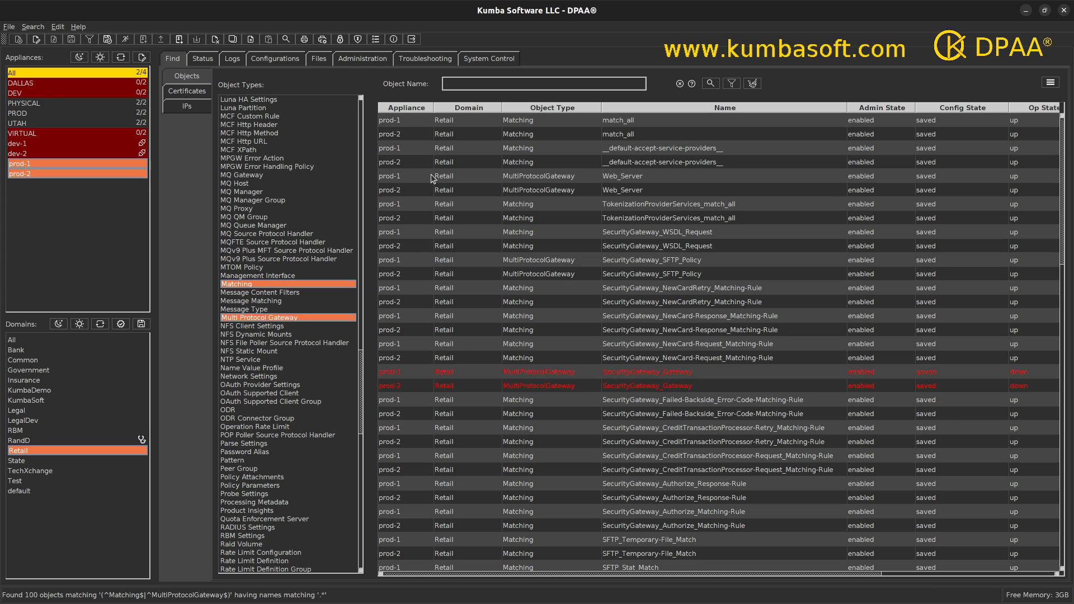
Select the Web_Server gateways of prod-1 and prod-2 and review the actions available for them, including the probe options.
click(537, 176)
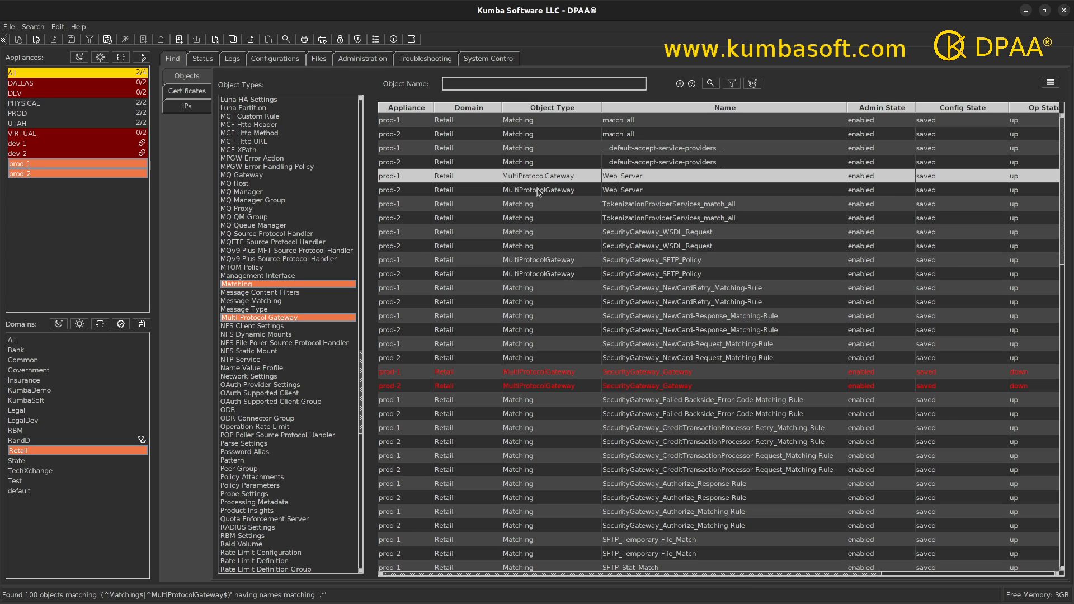
ctrl+click(539, 192)
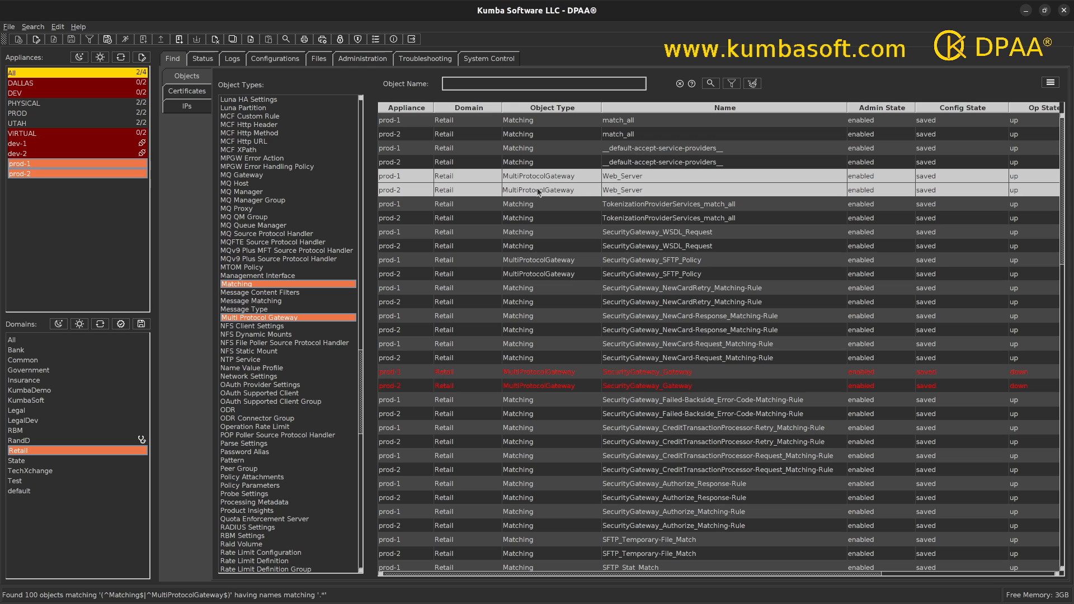
click(1046, 88)
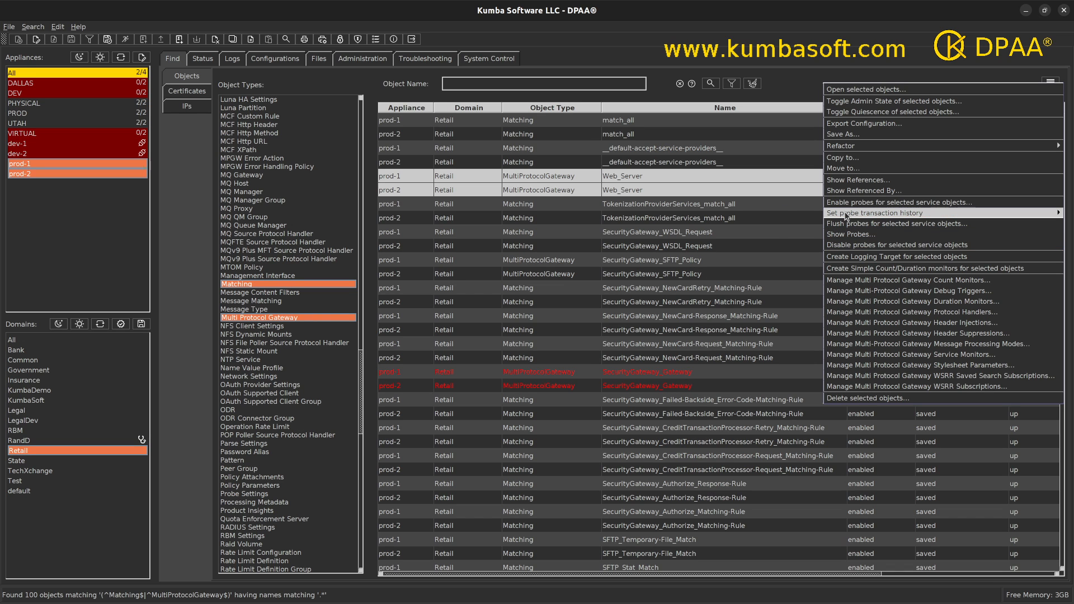
mouse_move(845, 217)
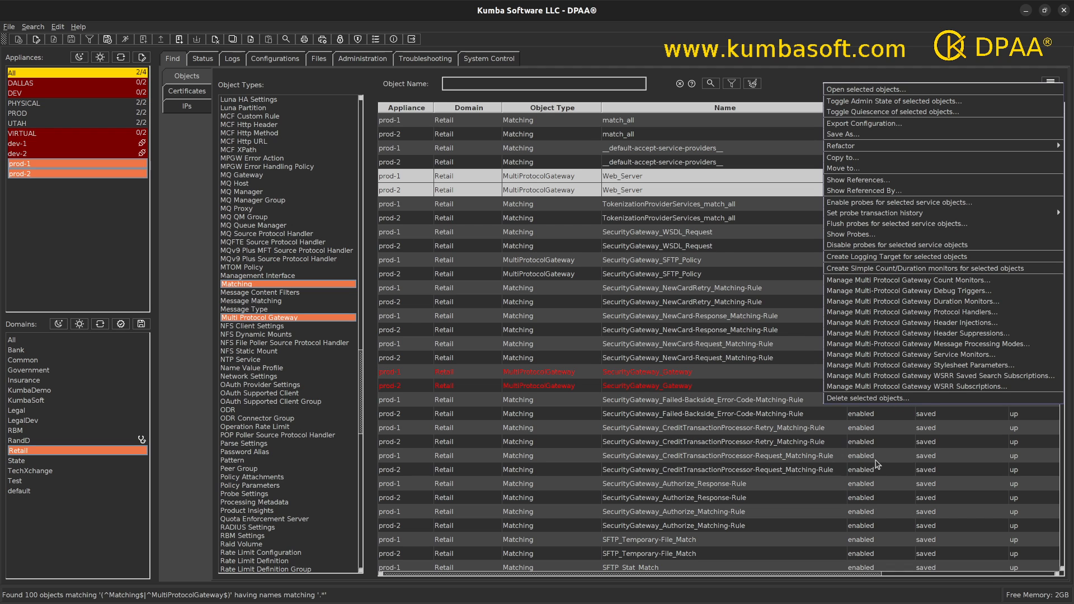
Select the match_all Matching objects of prod-1 and prod-2 and review the actions available for that object type.
click(521, 124)
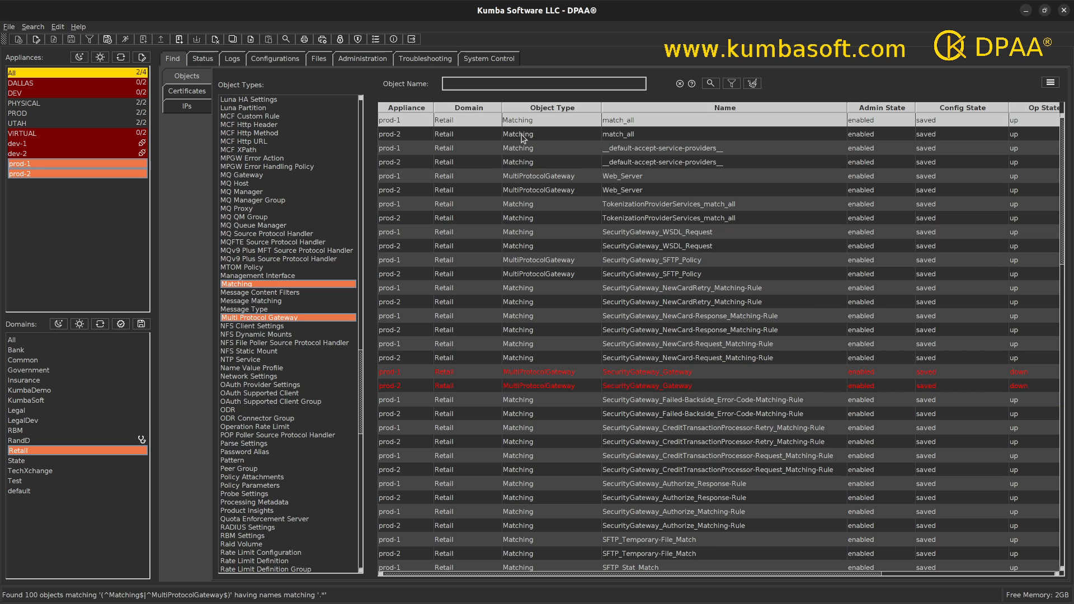
ctrl+click(521, 135)
right_click(523, 139)
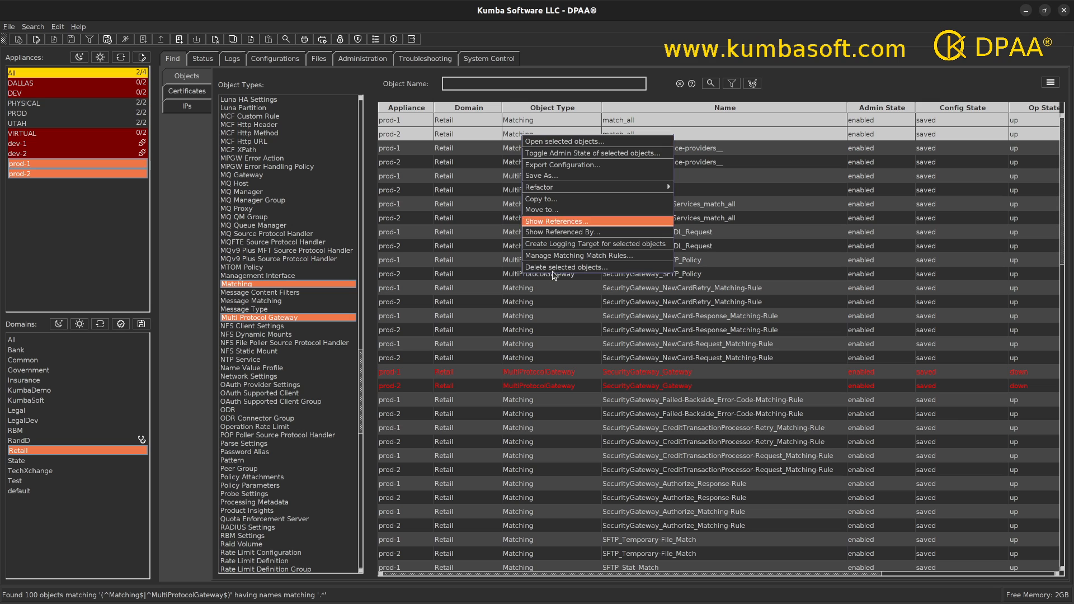
Enable probes on a combined selection of the match_all and Web_Server objects of prod-1 and prod-2, and dismiss the command results.
click(511, 120)
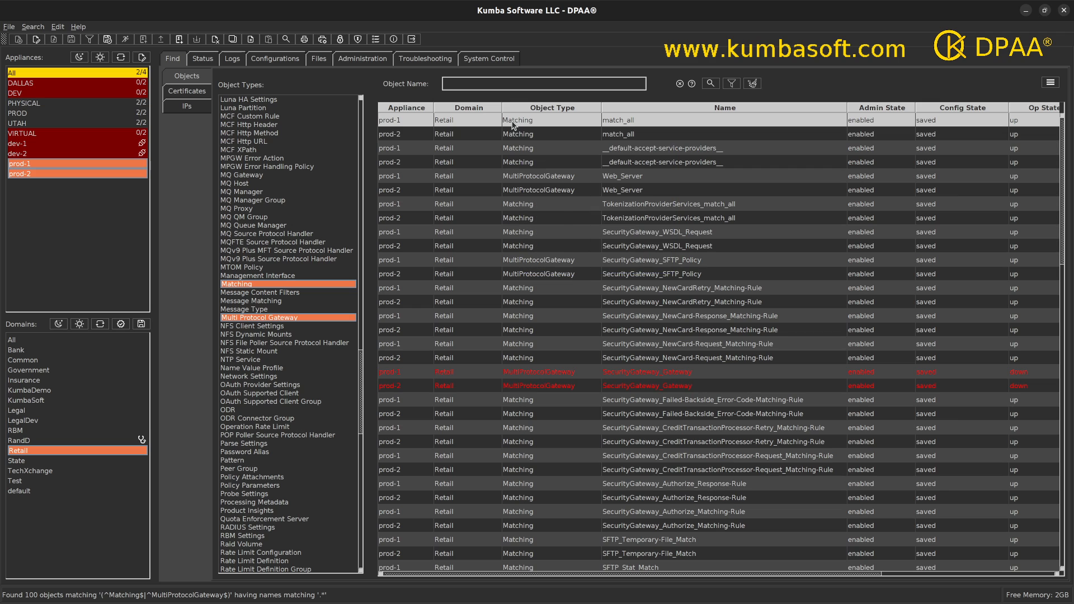
shift+click(515, 133)
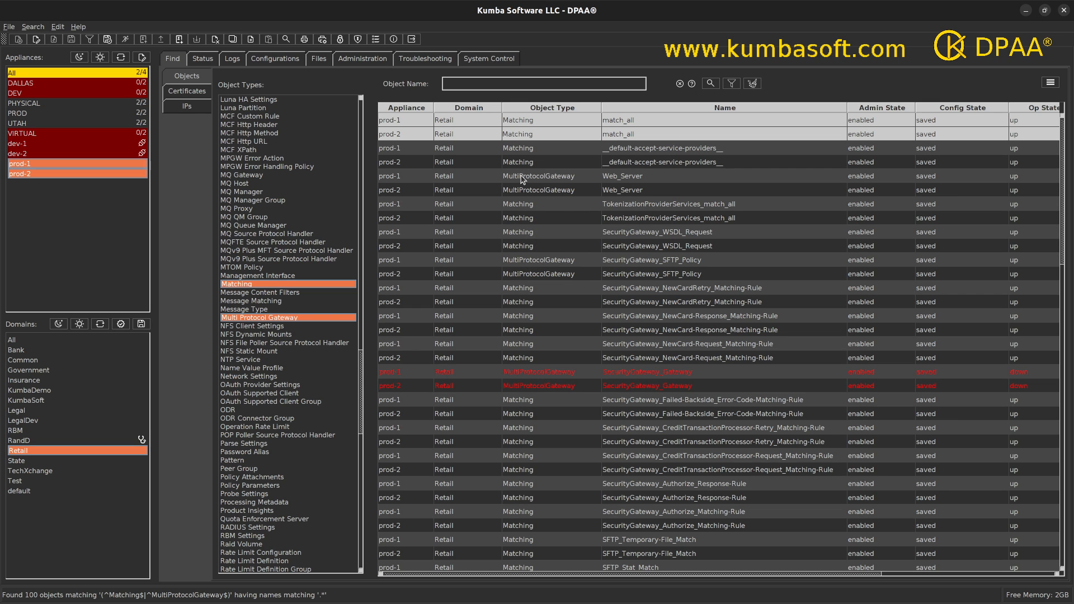
ctrl+click(521, 178)
ctrl+click(518, 193)
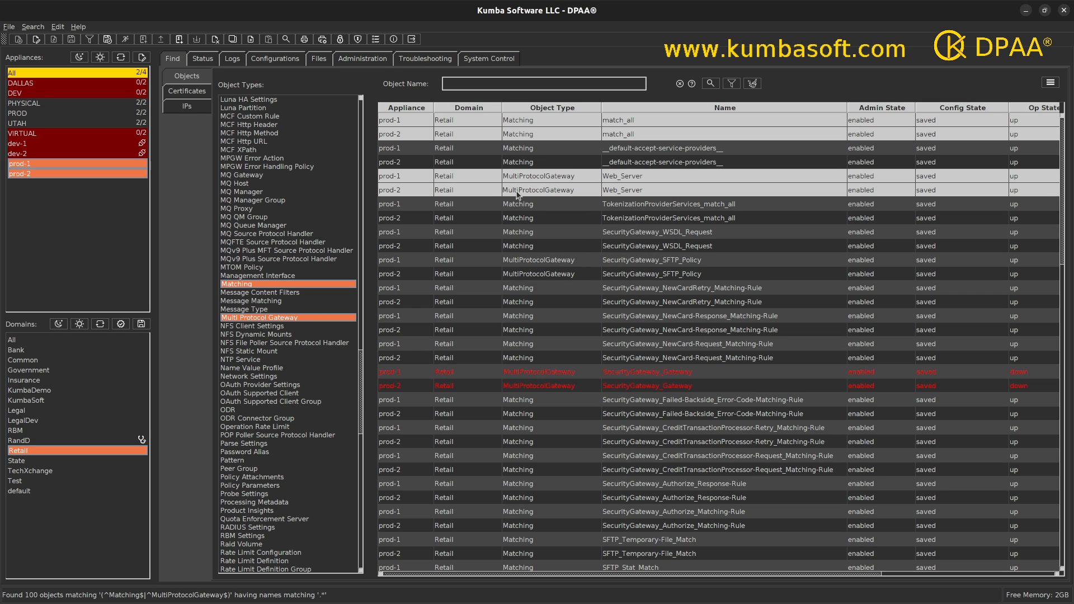
right_click(455, 176)
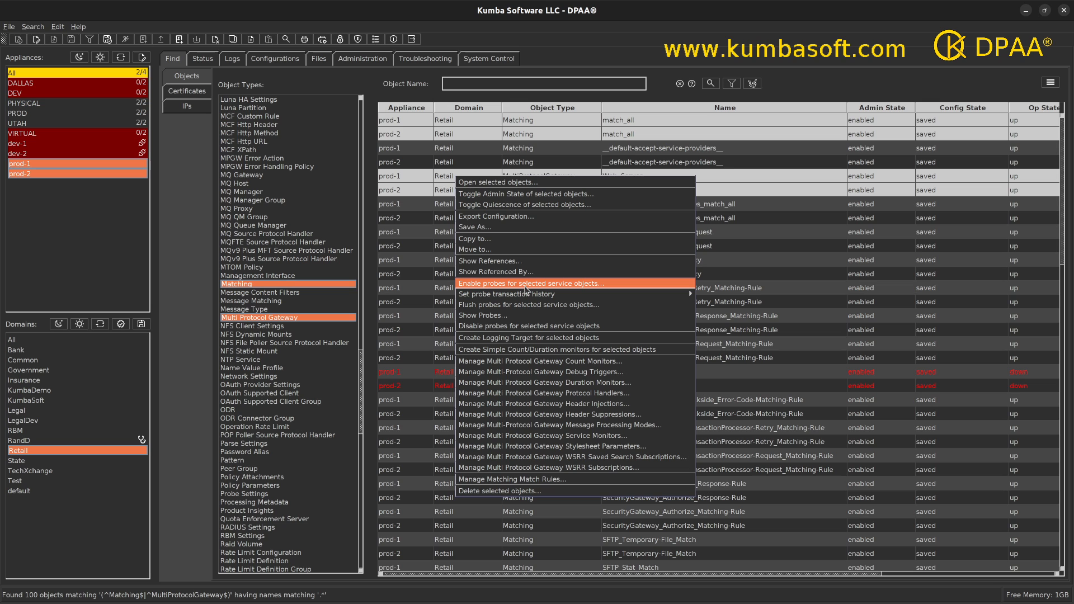
click(525, 285)
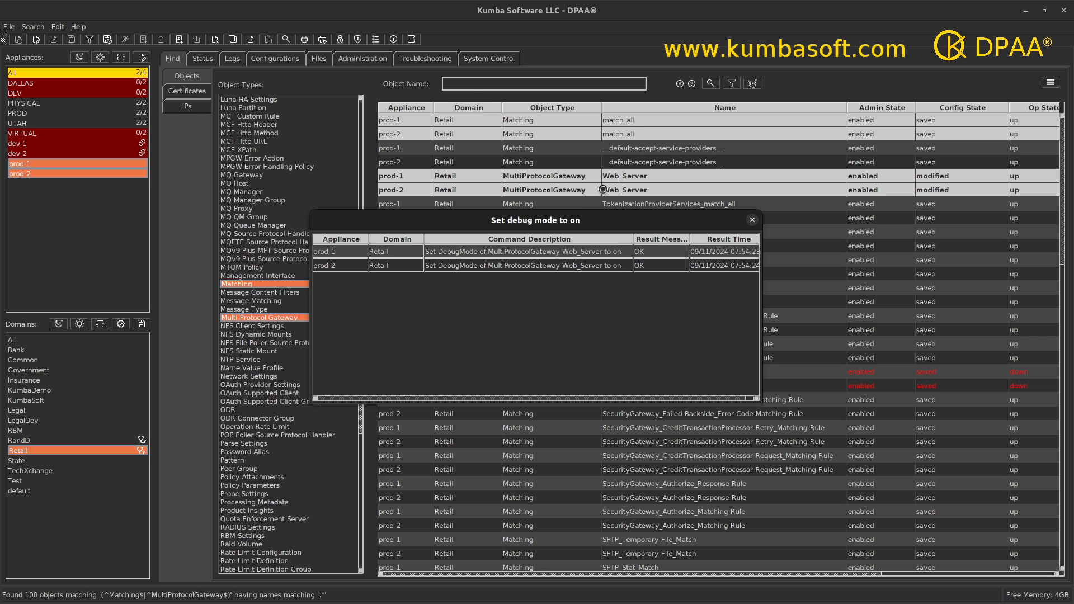
click(753, 221)
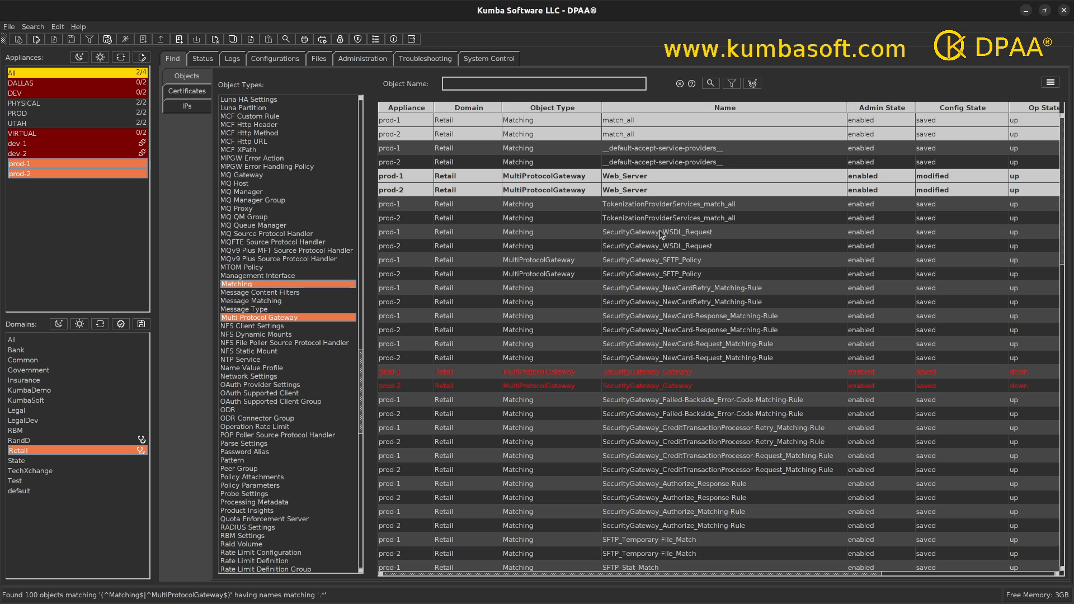
Disable the probes for the selected service objects on both appliances and dismiss the command results.
right_click(514, 193)
mouse_move(634, 320)
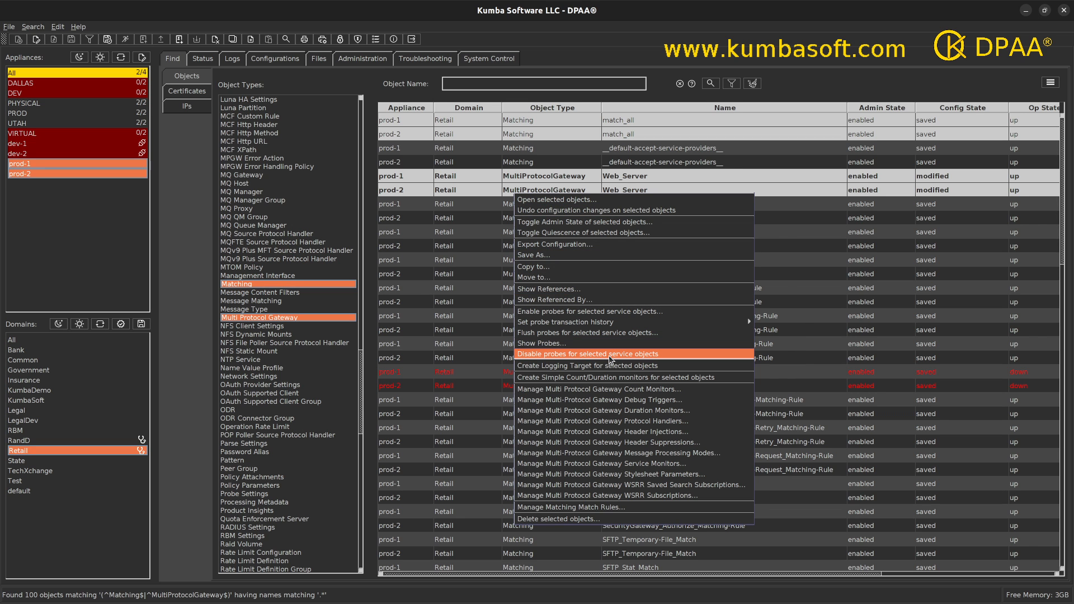
click(609, 354)
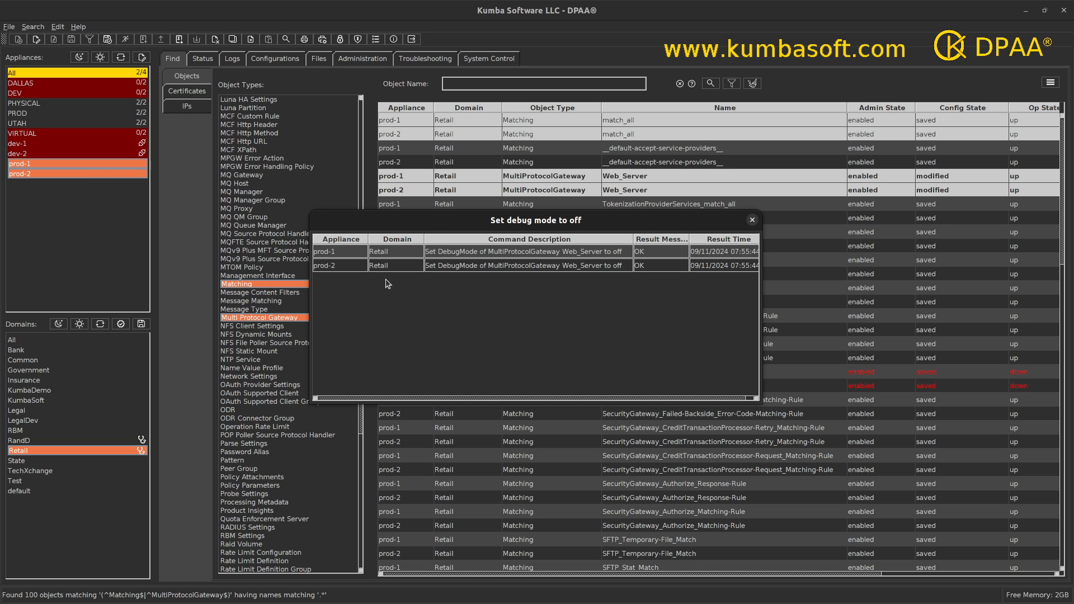
click(752, 220)
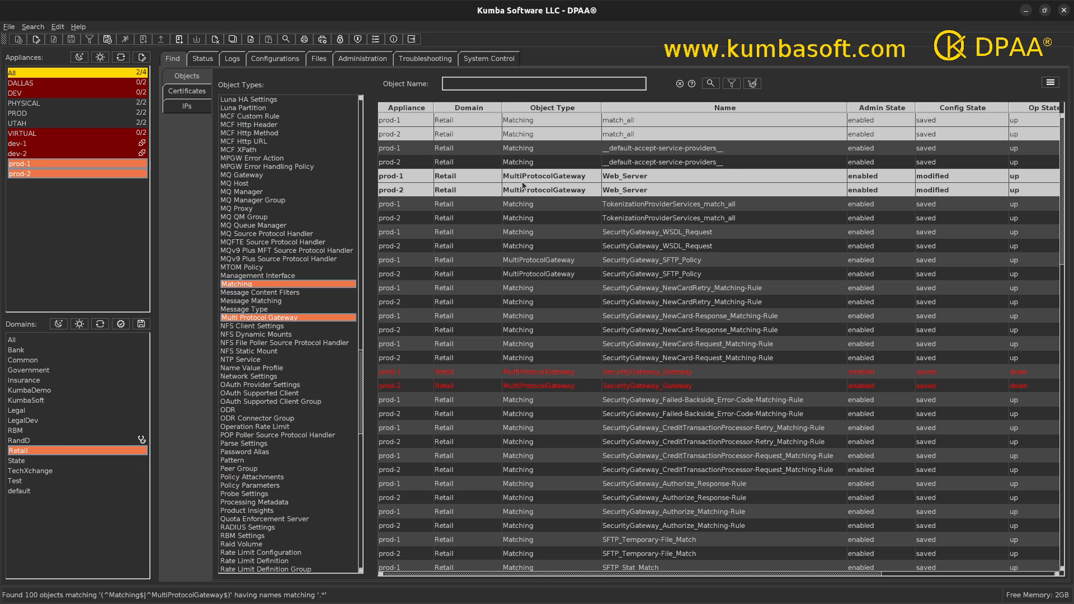
Manage the Multi-Protocol Gateway debug triggers of the selection and add a new trigger for Web_Server on prod-1 and prod-2.
right_click(492, 180)
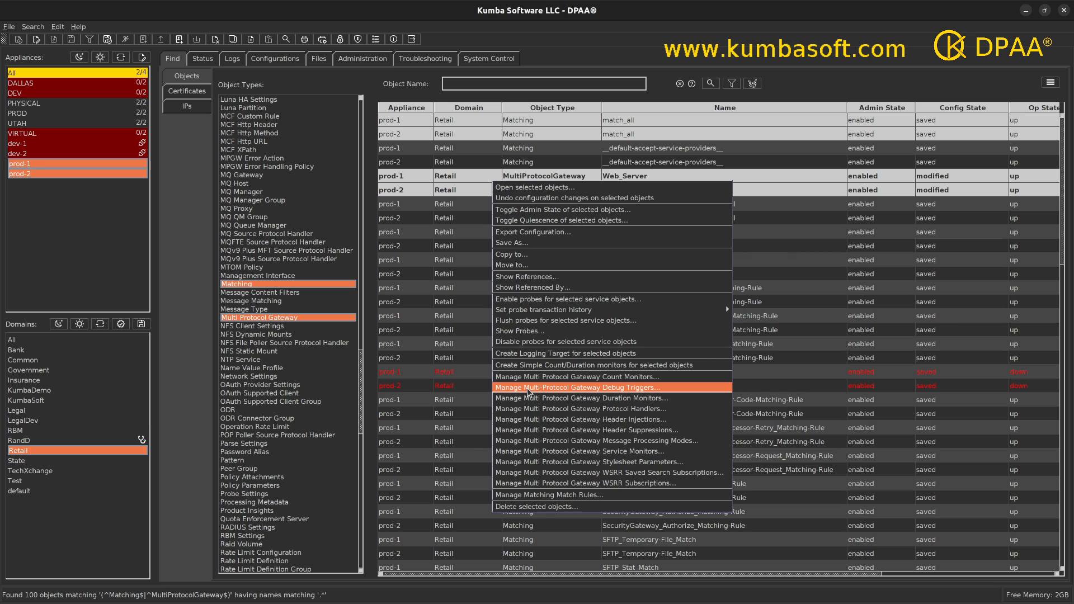
click(528, 388)
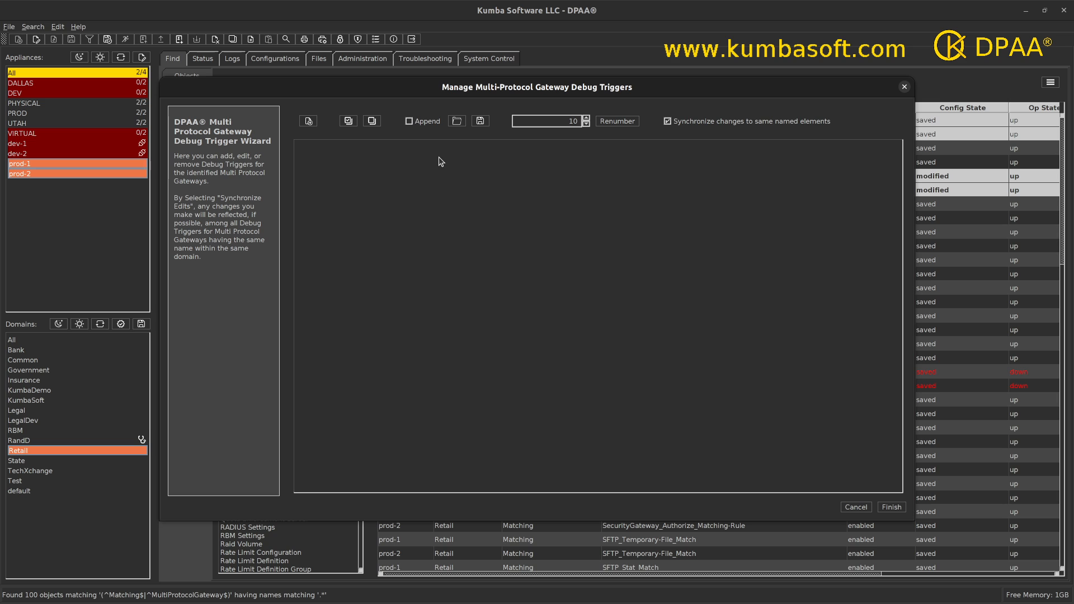
click(308, 122)
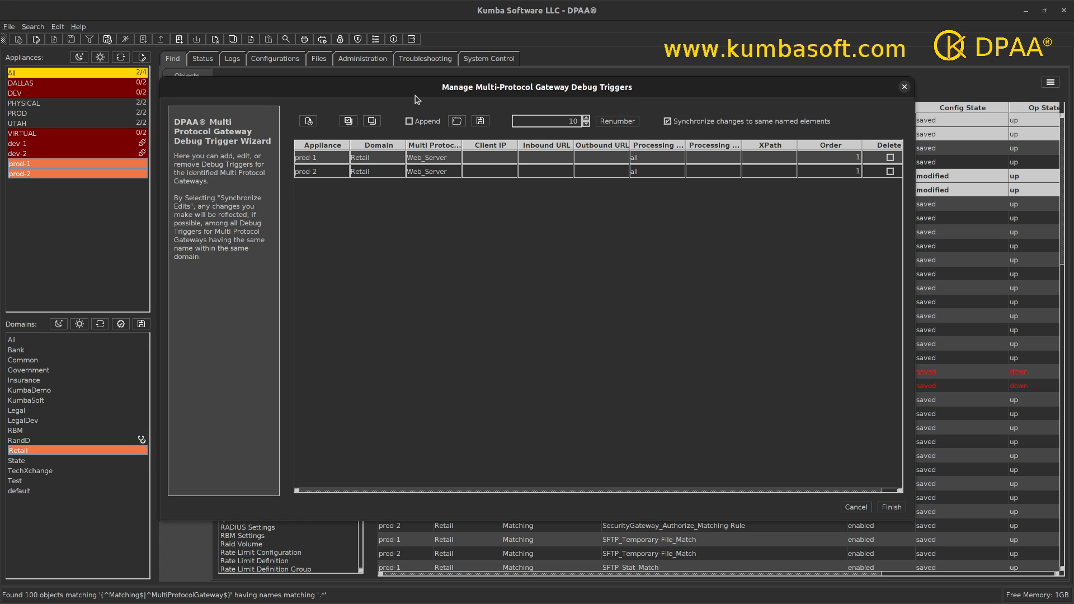
drag(416, 99, 405, 230)
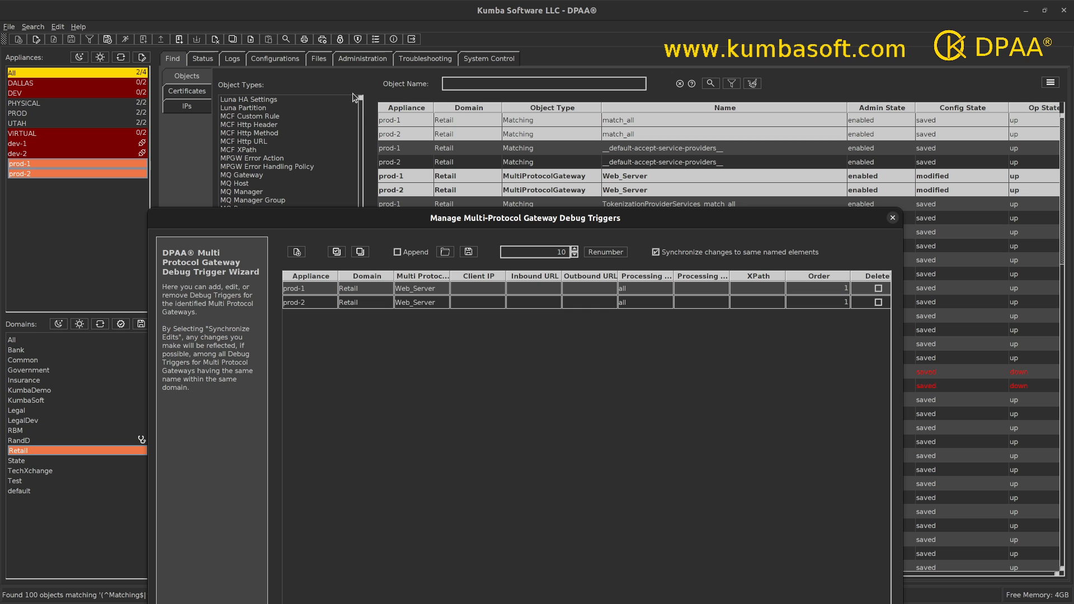
drag(315, 217, 304, 90)
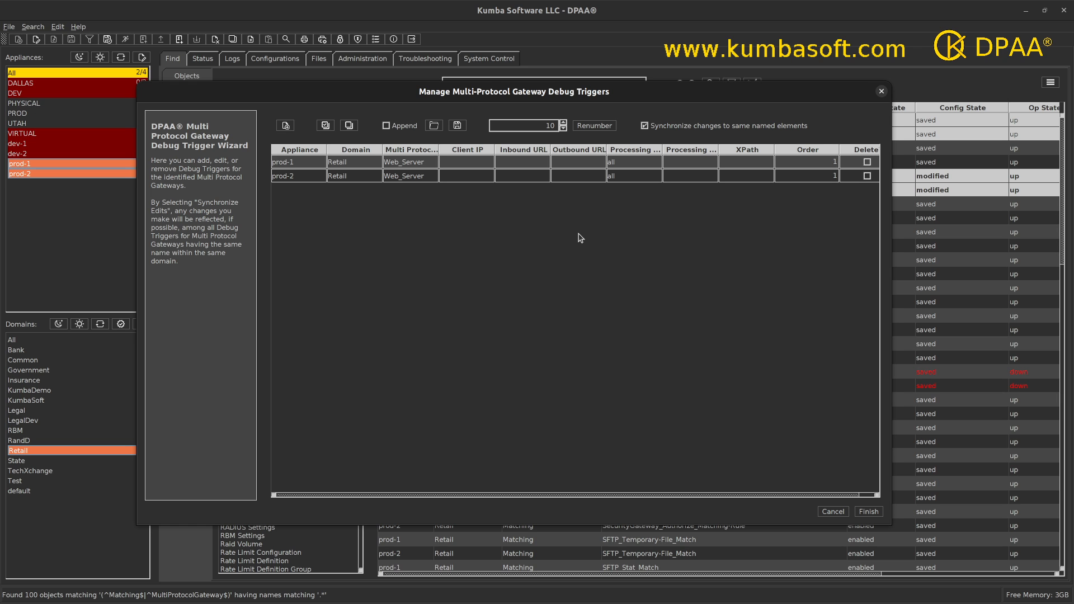
Set the new debug trigger's inbound URL to /XYZ with synchronized changes, apply it to both appliances and dismiss the results.
click(539, 162)
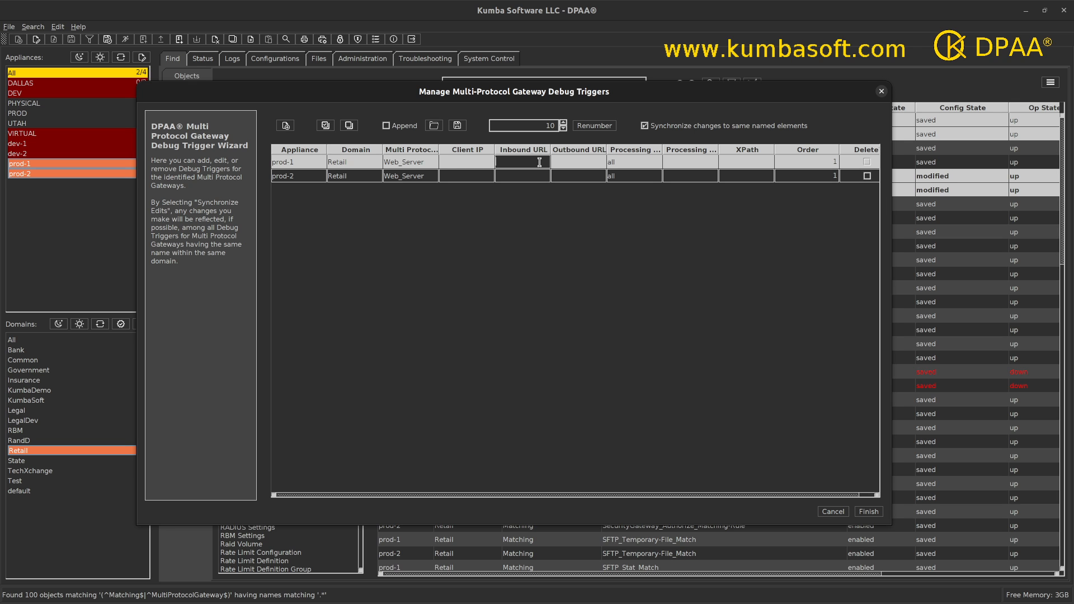
text(/XYZ)
key(Tab)
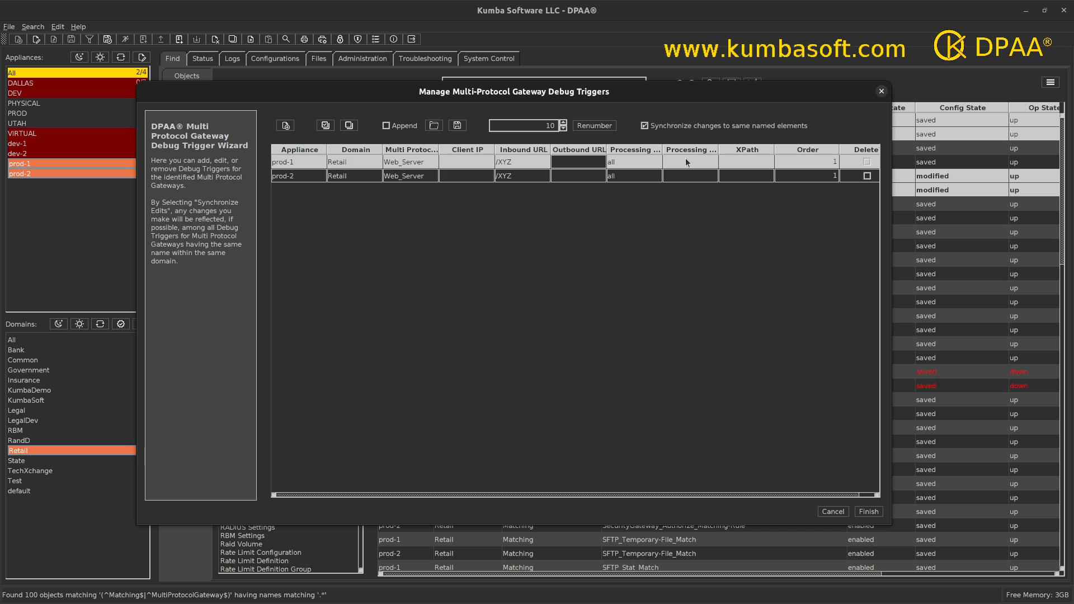
mouse_move(606, 149)
mouse_down()
mouse_move(660, 148)
mouse_move(621, 148)
mouse_up()
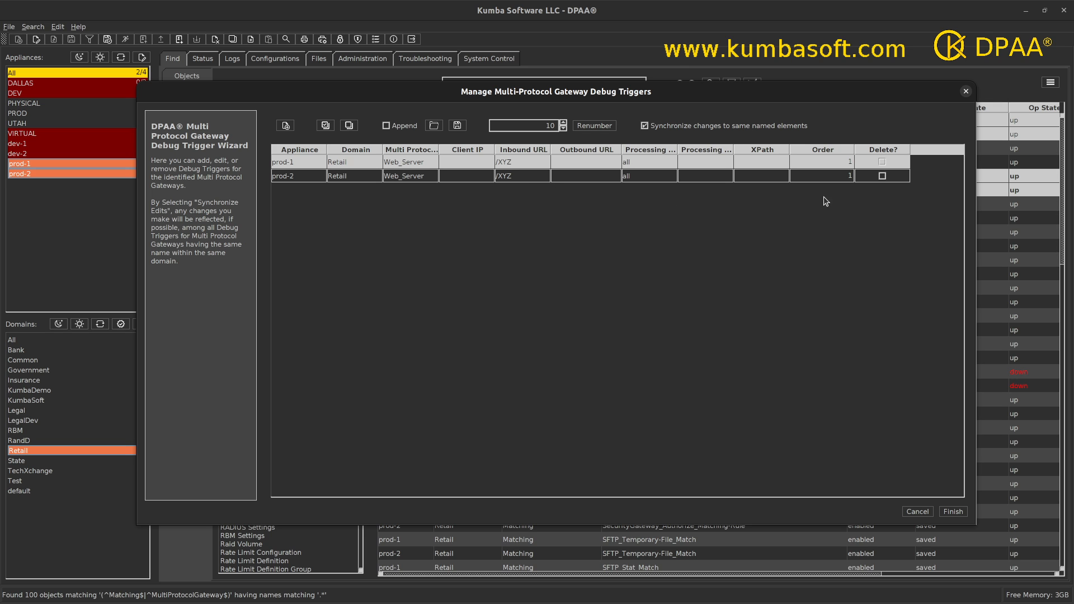
drag(790, 149, 875, 150)
double_click(791, 162)
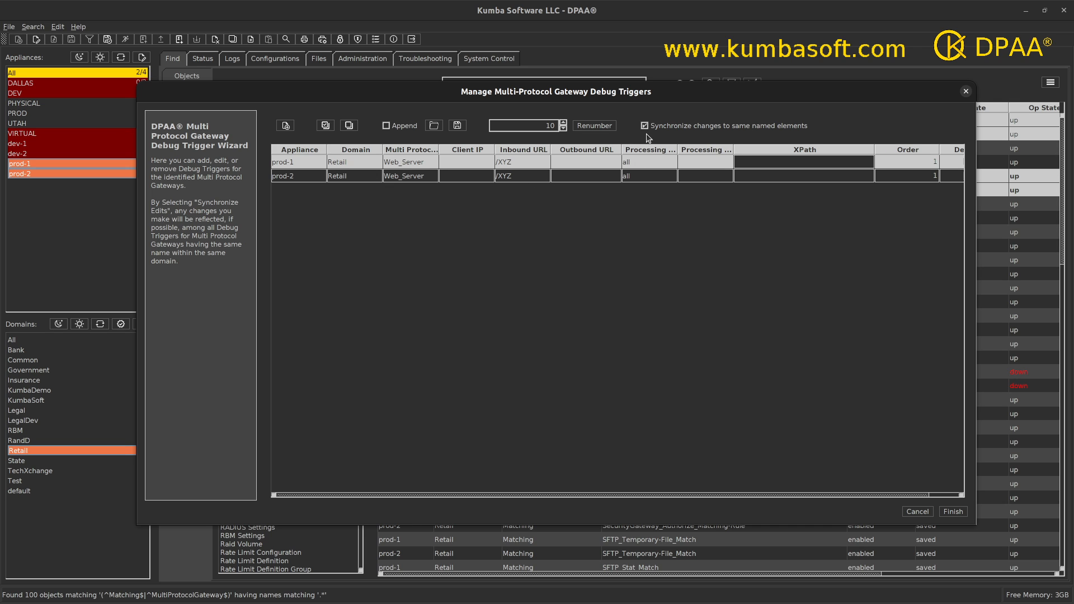
click(954, 512)
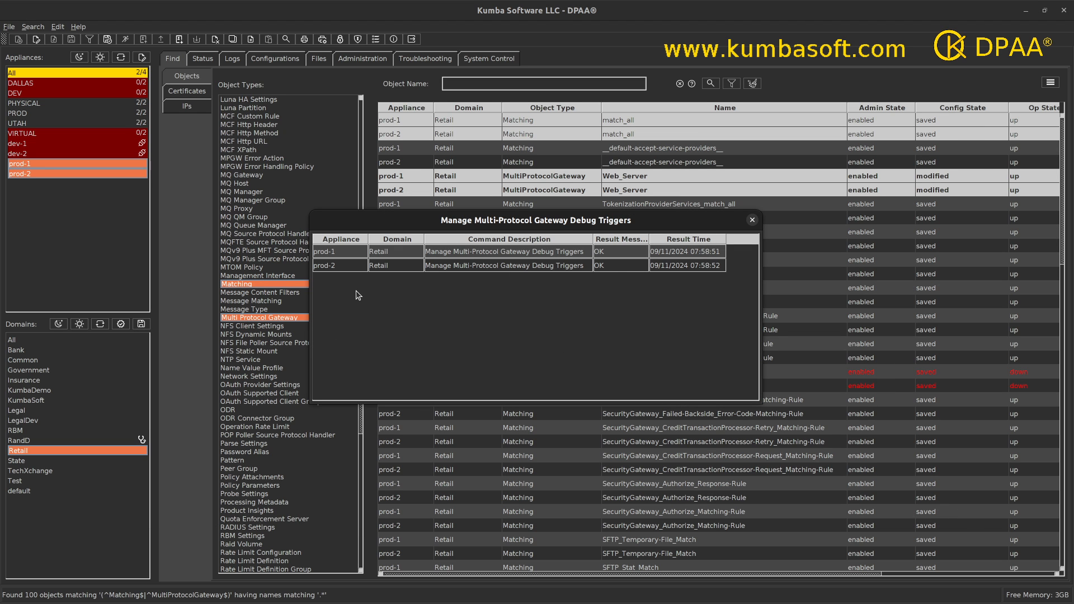
click(752, 220)
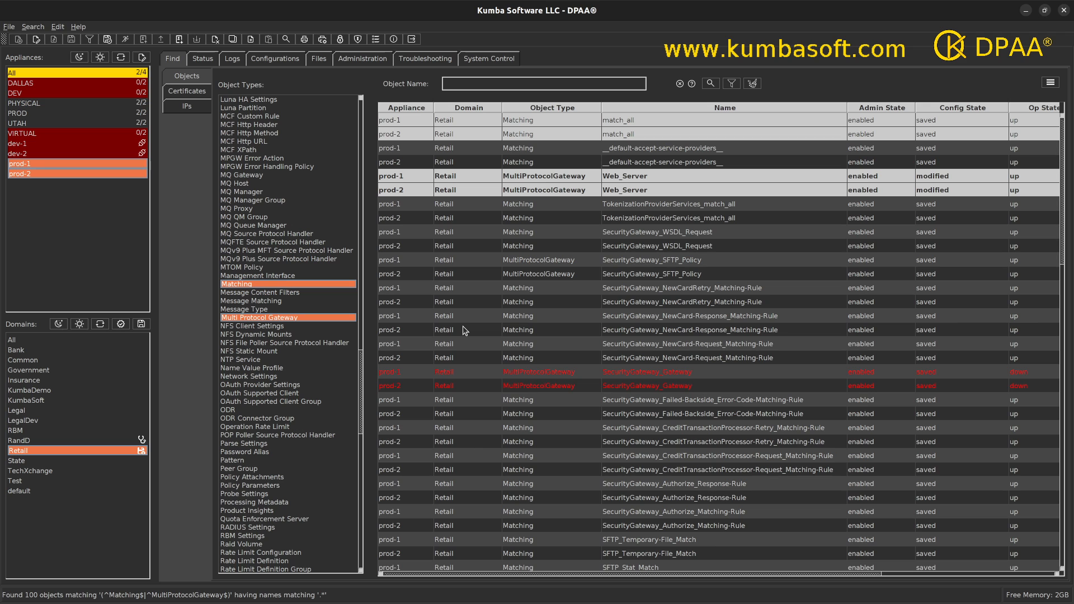
Delete the /XYZ debug triggers of the Web_Server gateways on prod-1 and prod-2, apply the change and dismiss the results.
right_click(525, 191)
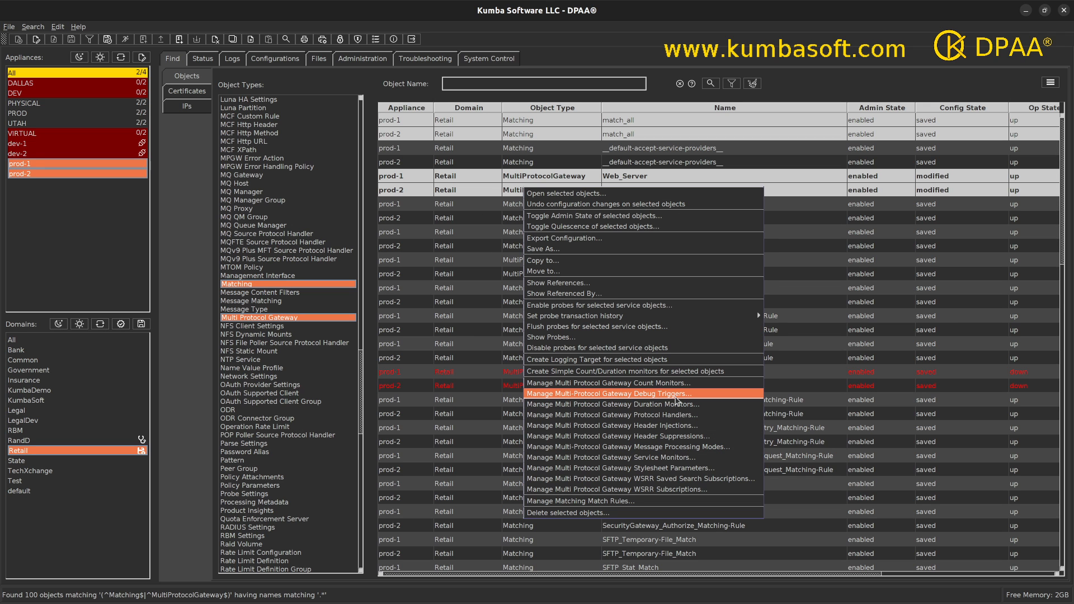
click(676, 394)
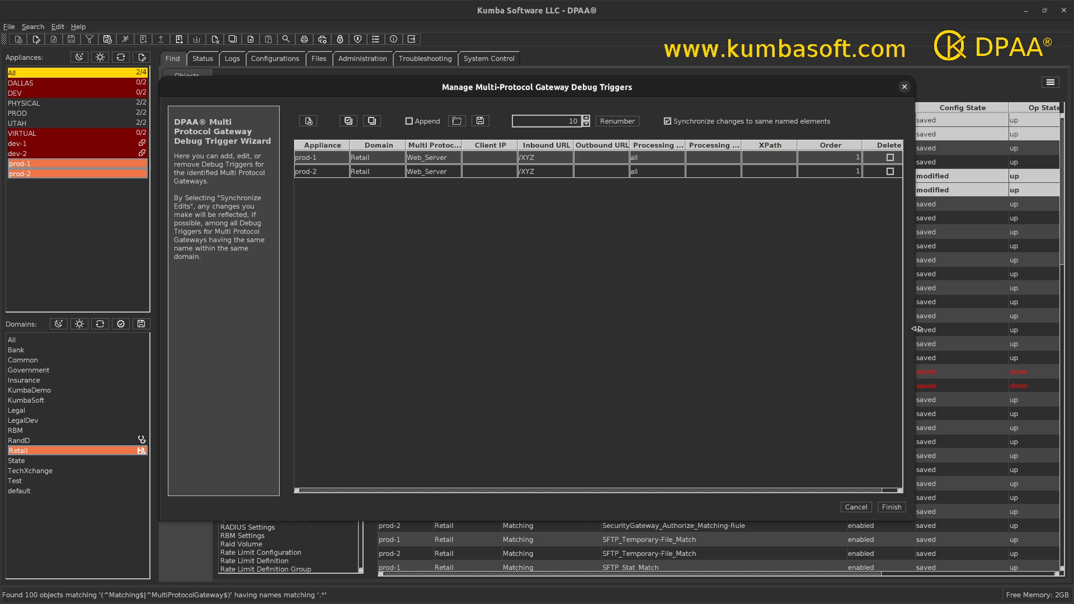
drag(920, 327, 973, 327)
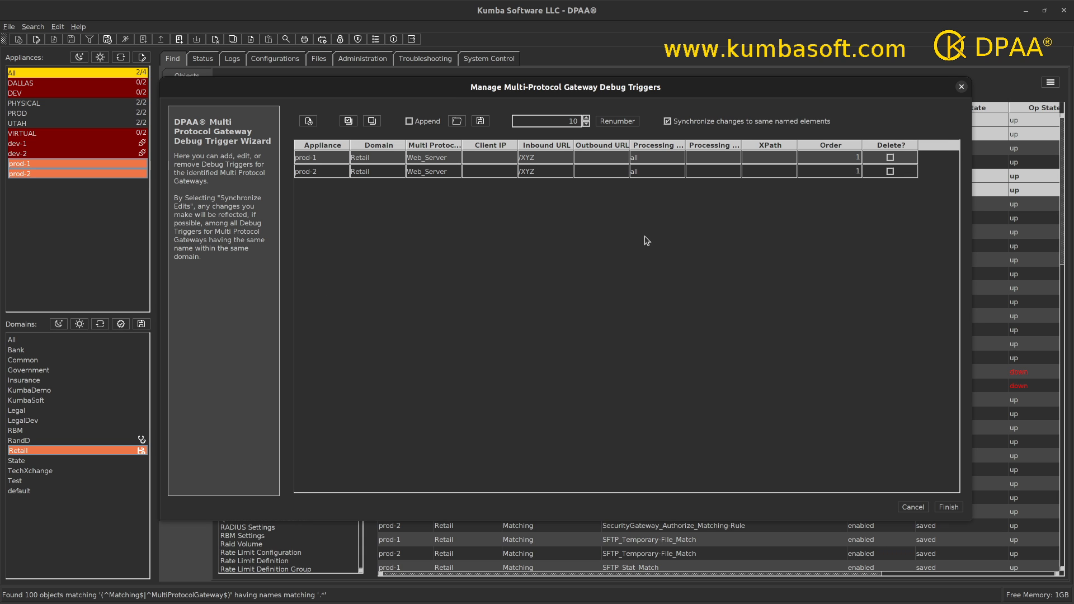
click(891, 158)
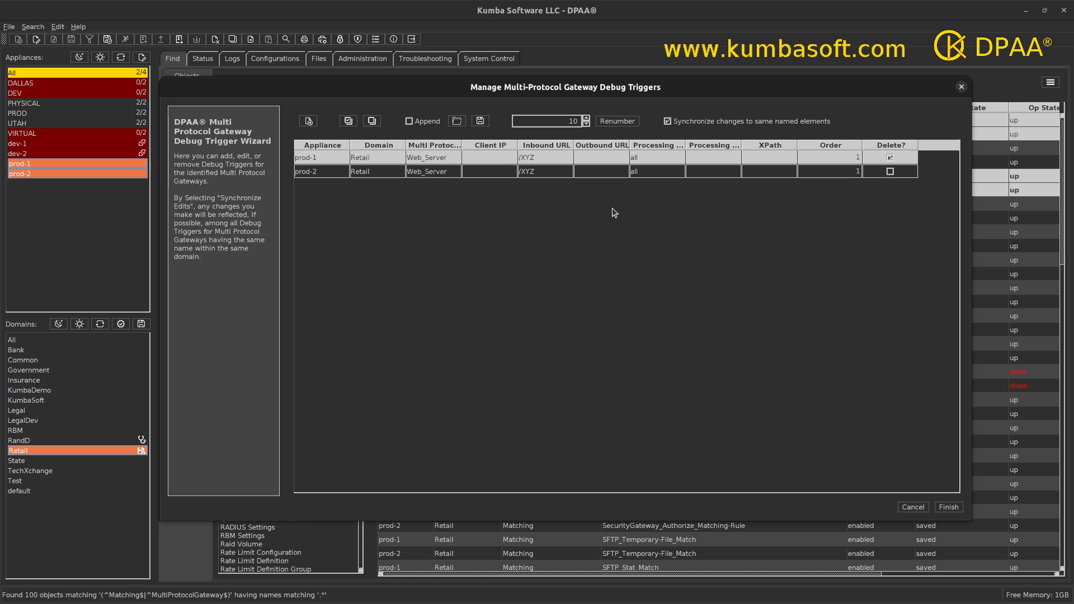
click(340, 176)
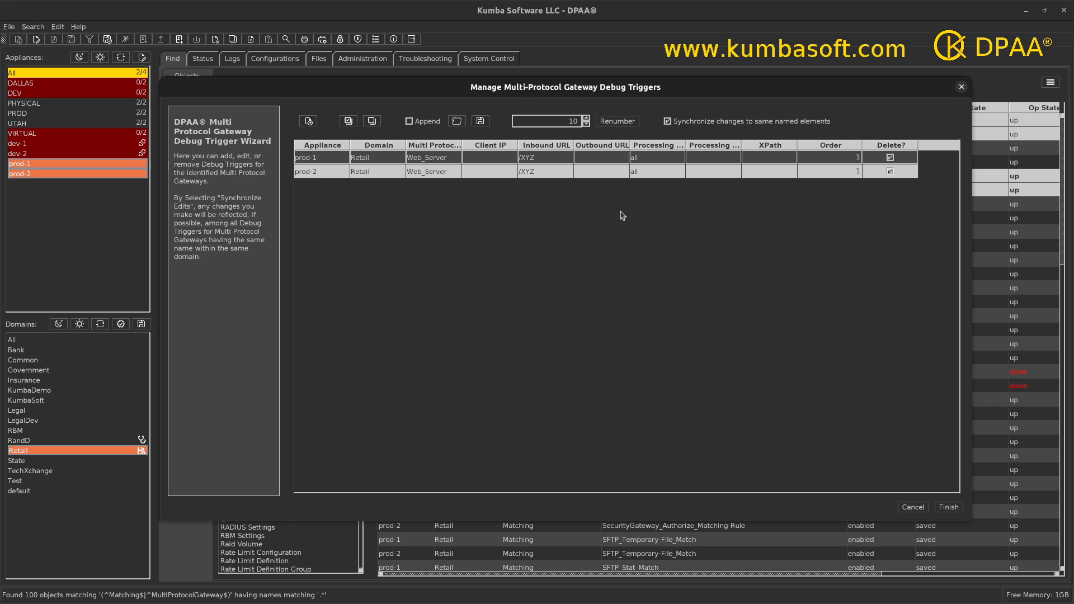
click(948, 507)
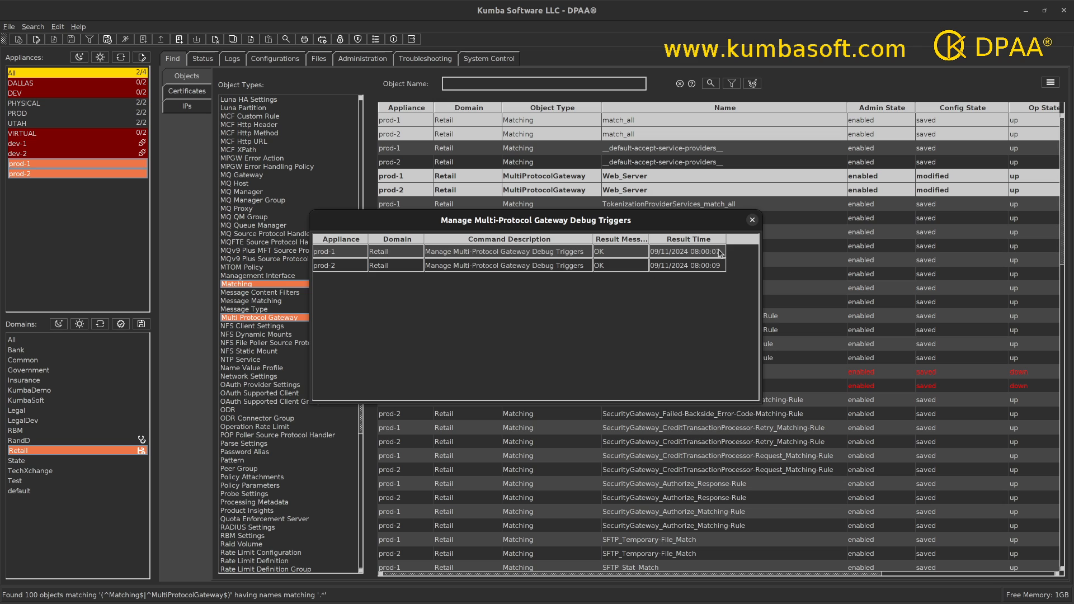
click(752, 221)
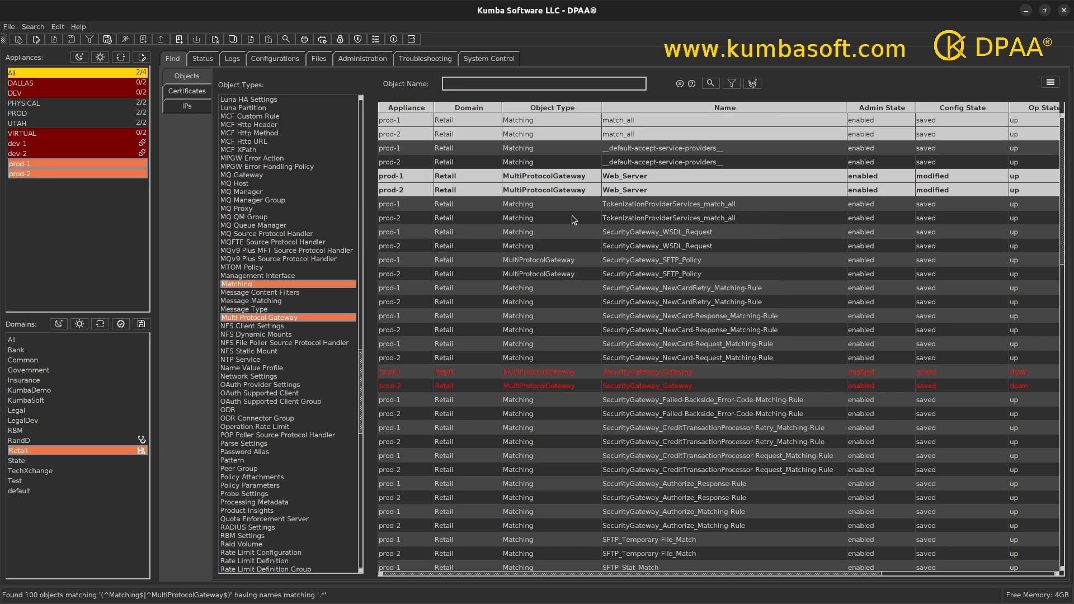
Check the Multi-Protocol Gateway debug triggers list of the selected gateways again and leave the wizard without changes.
right_click(542, 196)
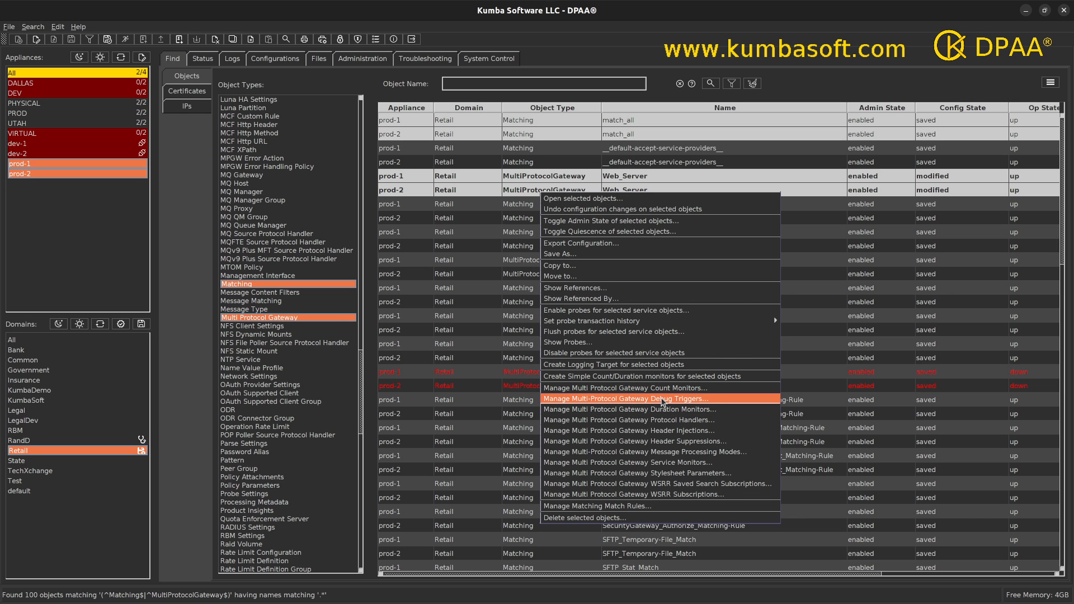
click(662, 399)
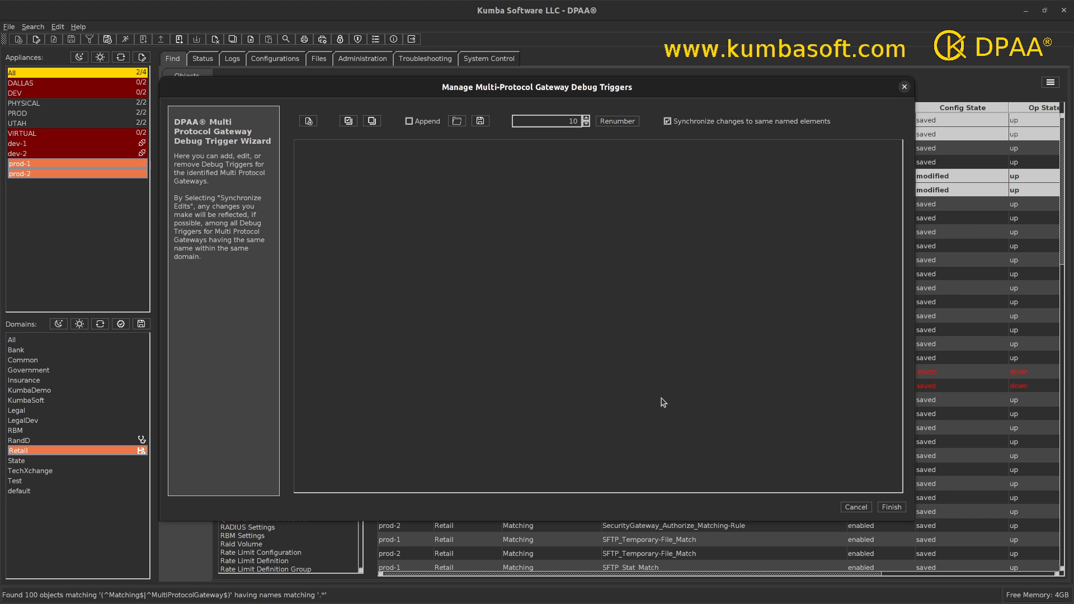
click(905, 88)
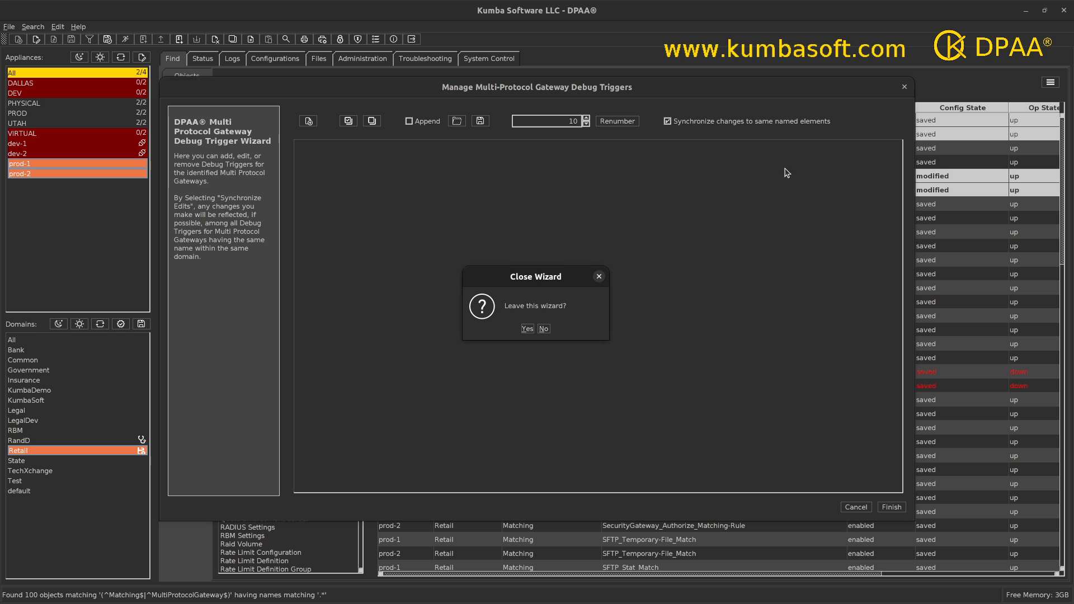
click(527, 329)
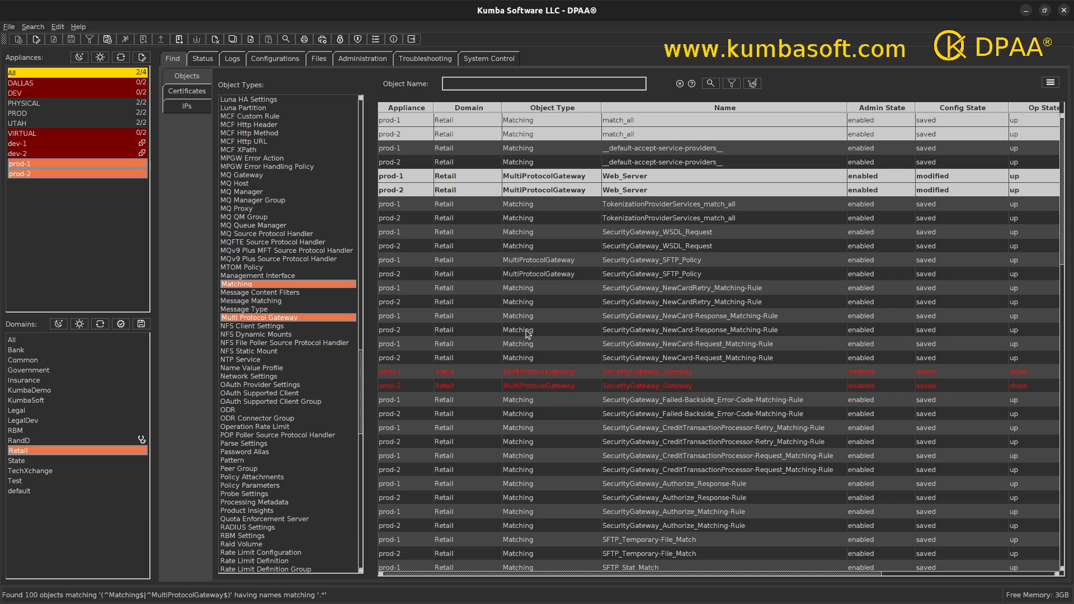